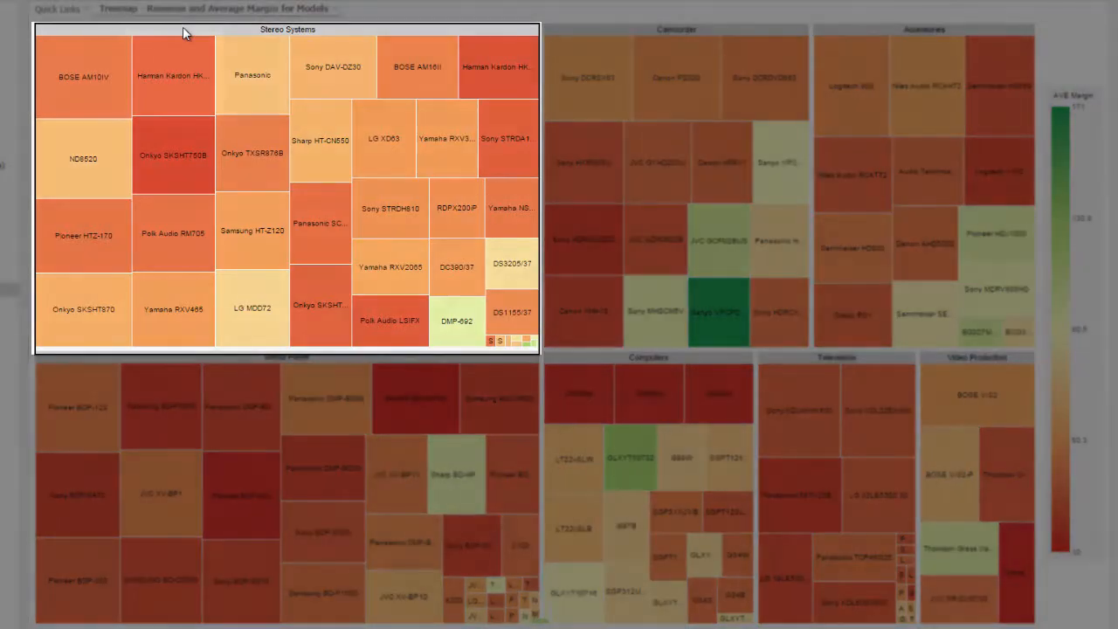
# Step: Examine the tile details in the sample revenue and average margin treemap, including BOSE AM10IV and a small Media Player model
pyautogui.moveTo(180, 80)
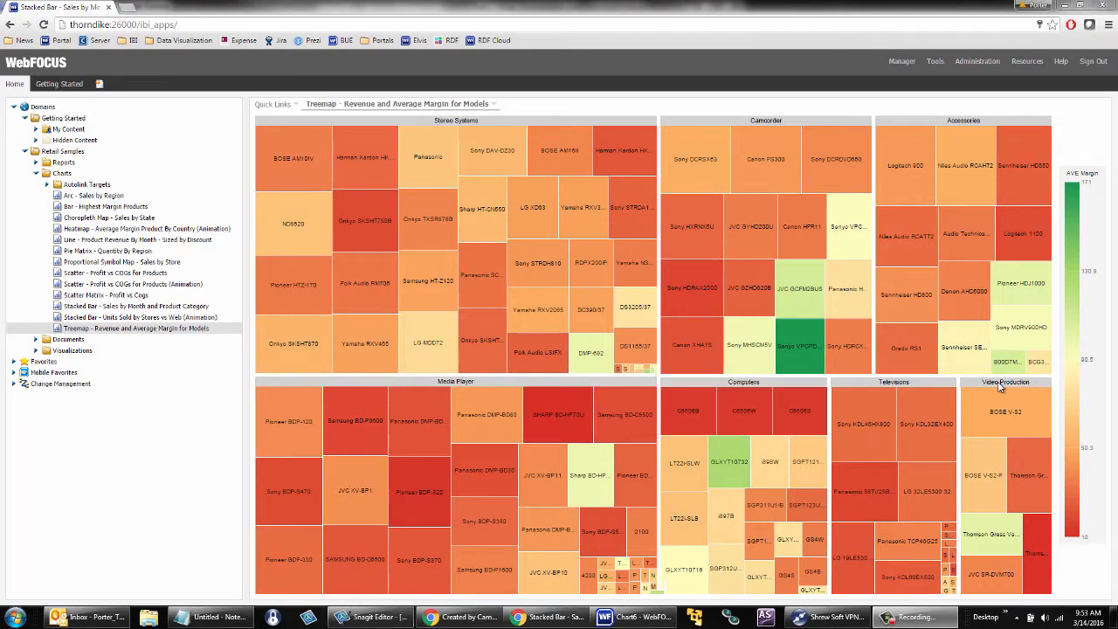
pyautogui.moveTo(293, 162)
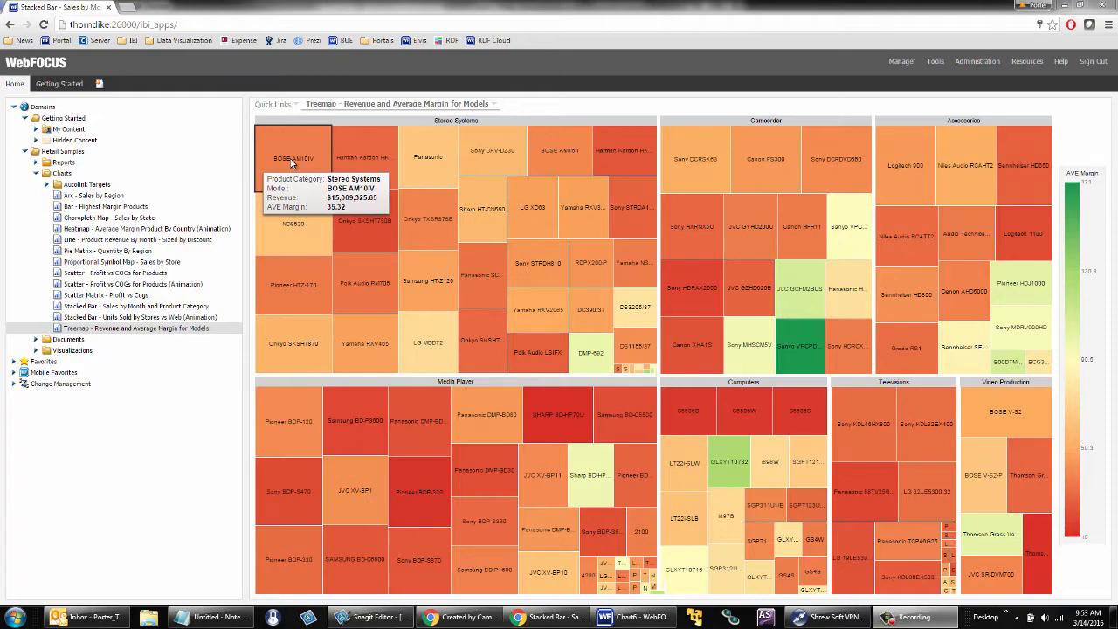
pyautogui.moveTo(651, 371)
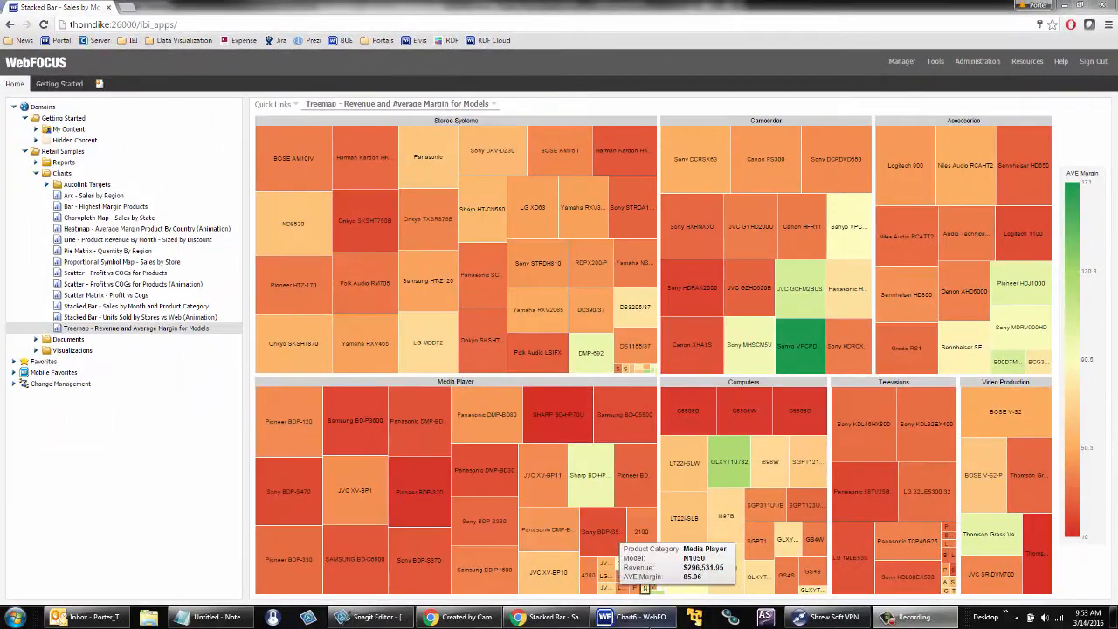
# Step: Switch to the Chart6 window in InfoAssist and change the bar chart to the HTML5 Treemap type
pyautogui.click(642, 617)
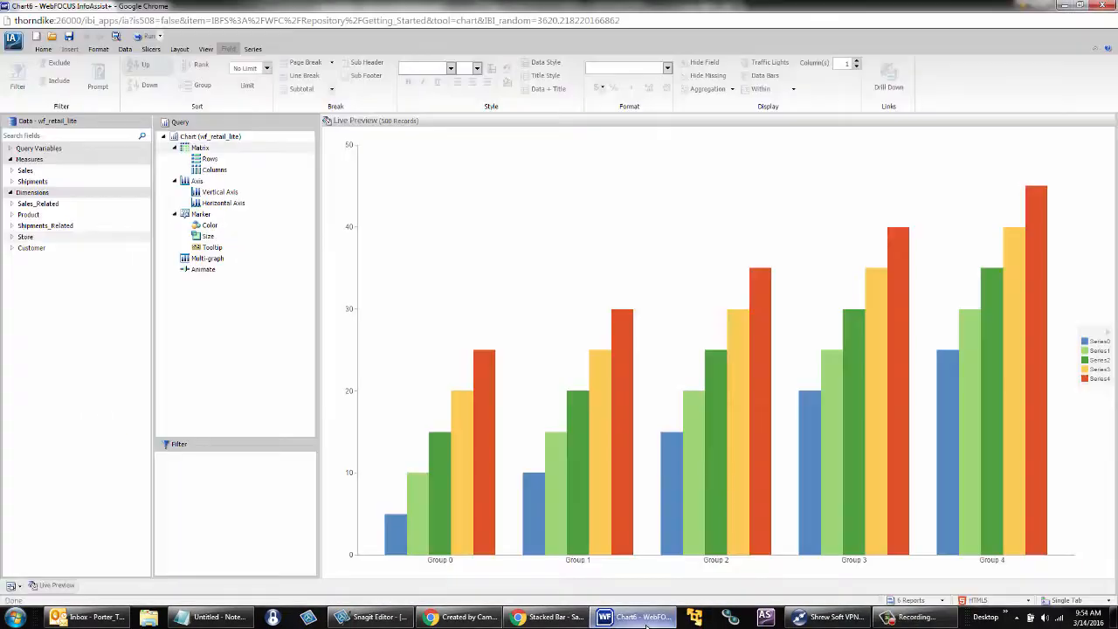
pyautogui.click(98, 50)
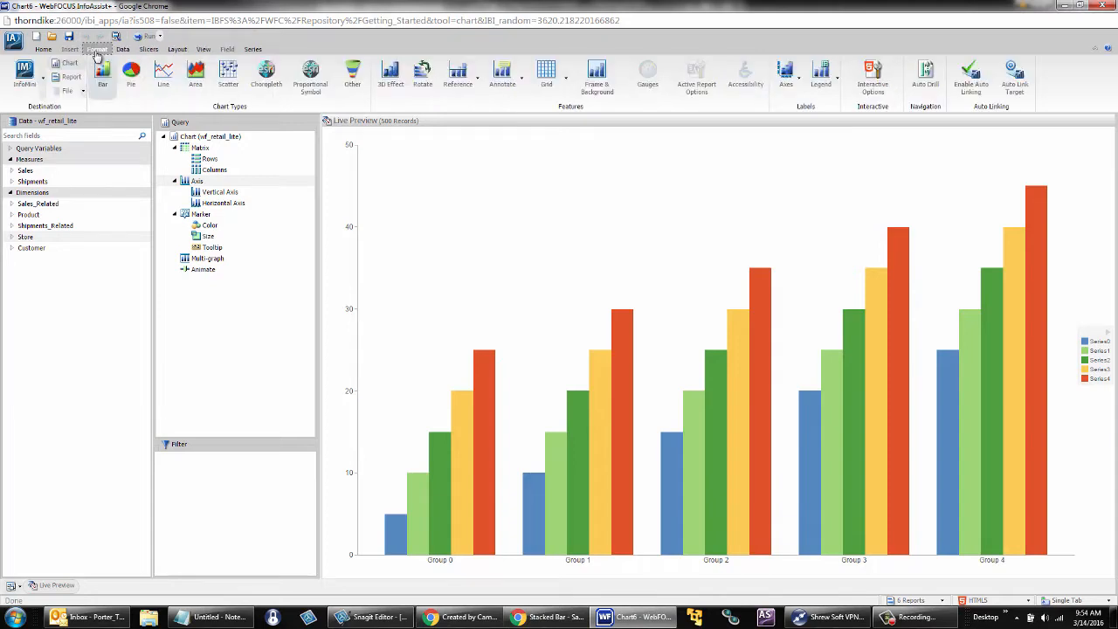
pyautogui.click(353, 77)
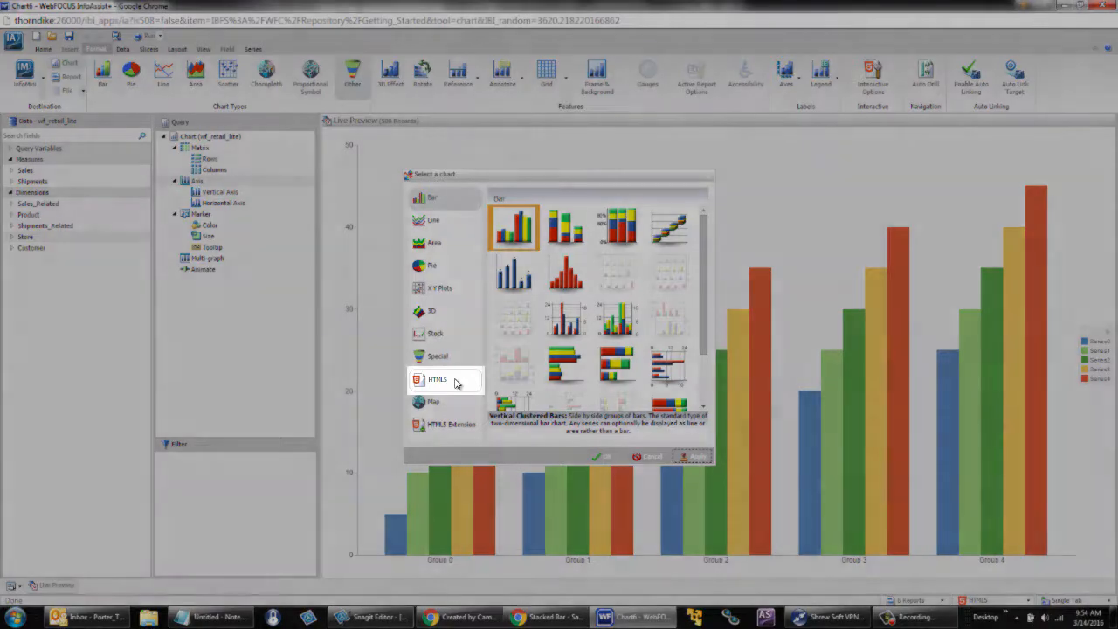
pyautogui.click(455, 381)
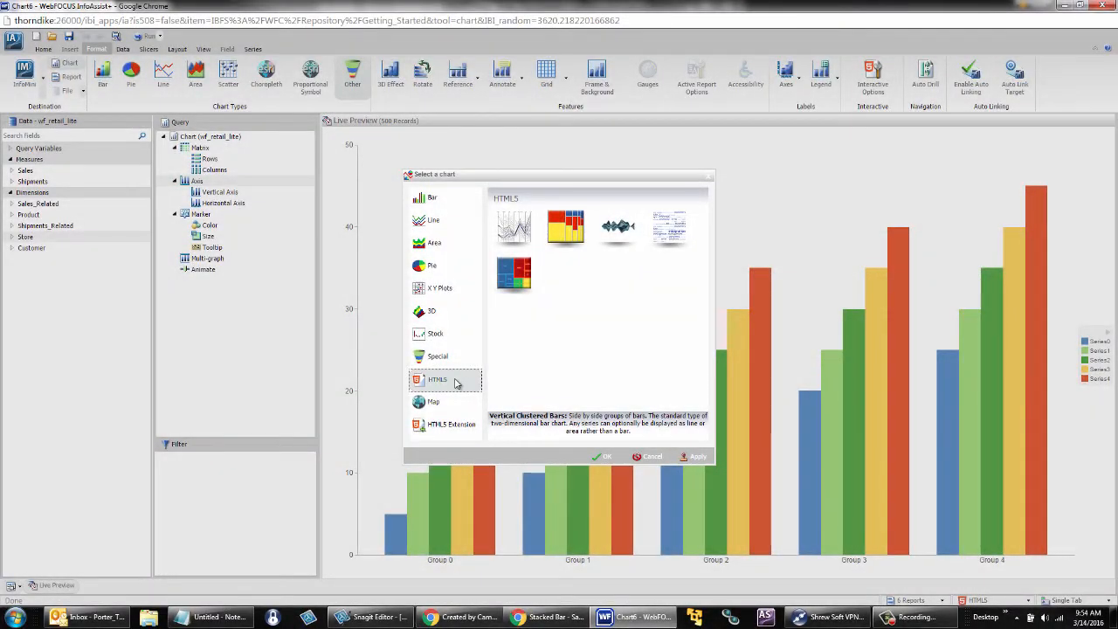
pyautogui.click(514, 274)
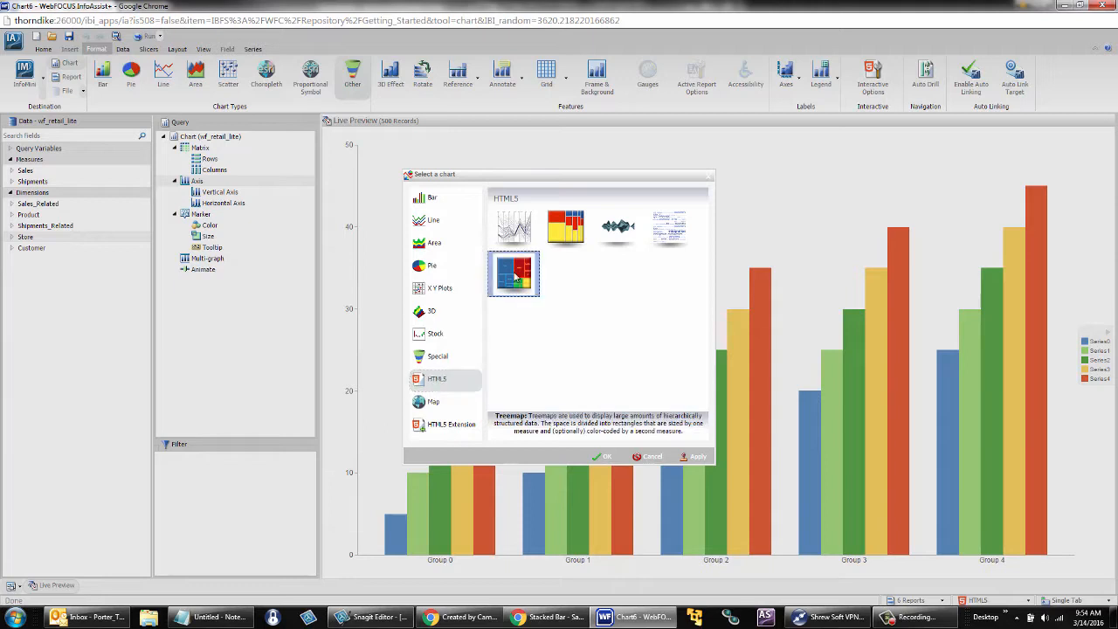
pyautogui.click(602, 458)
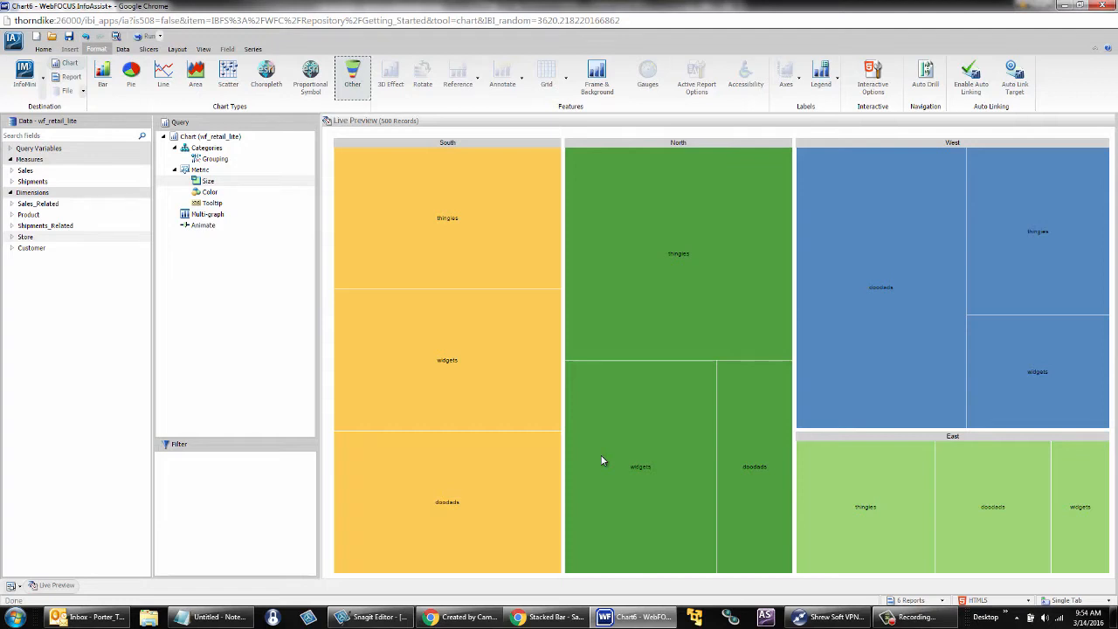
# Step: Add Product,Category from the Product dimension to the treemap's Grouping
pyautogui.click(12, 215)
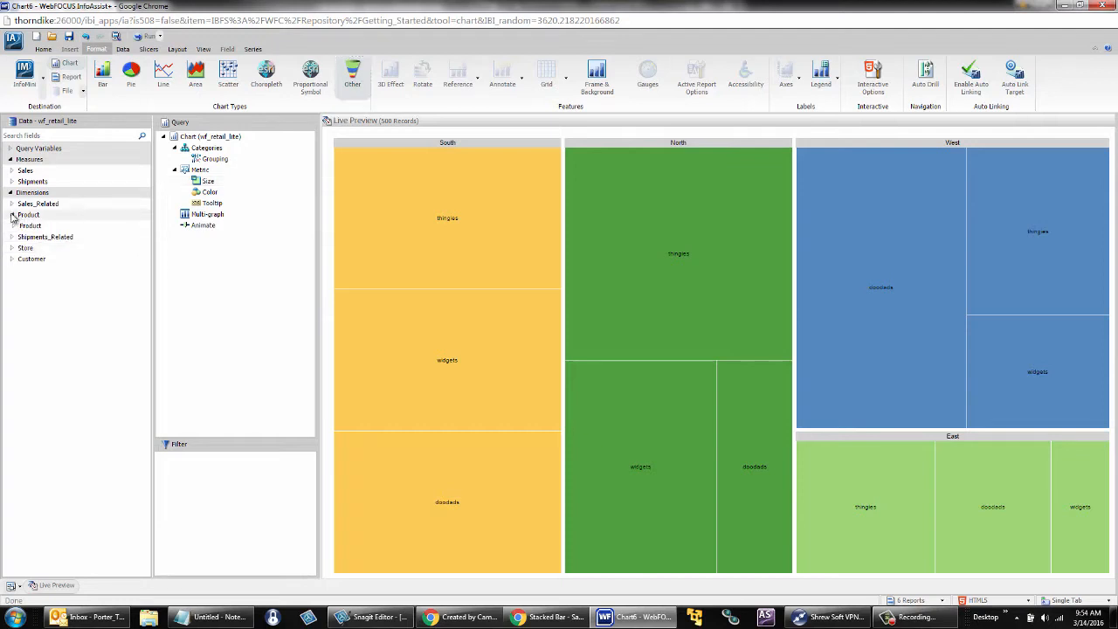
pyautogui.click(14, 226)
pyautogui.moveTo(35, 237); pyautogui.dragTo(215, 166)
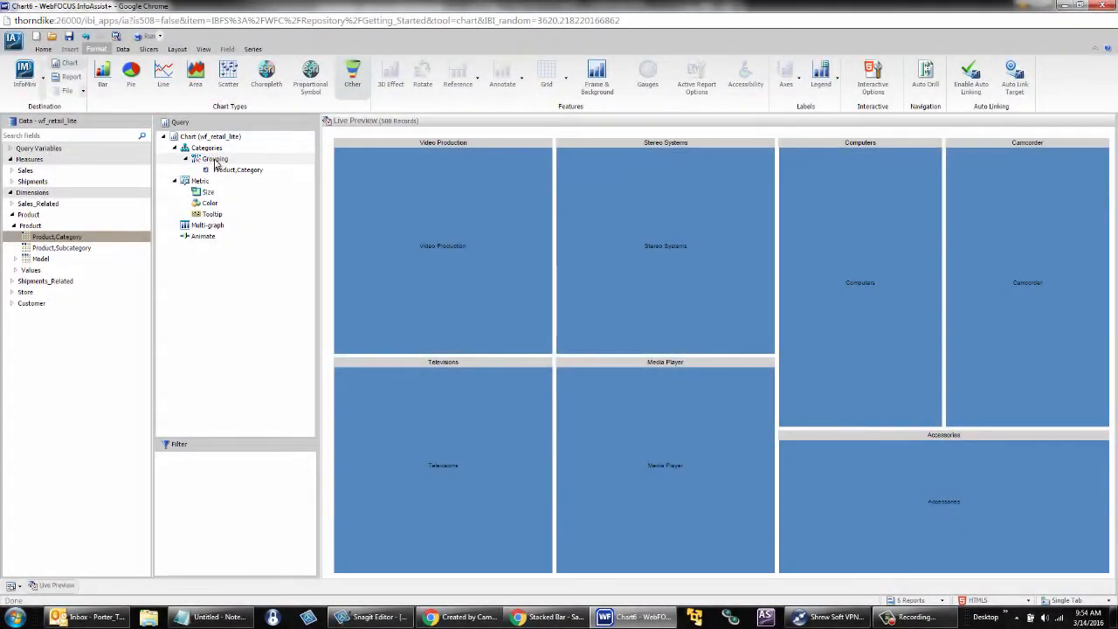
# Step: Start a detail (Define) field named Margin and give its decimal format the Percent display option
pyautogui.click(124, 49)
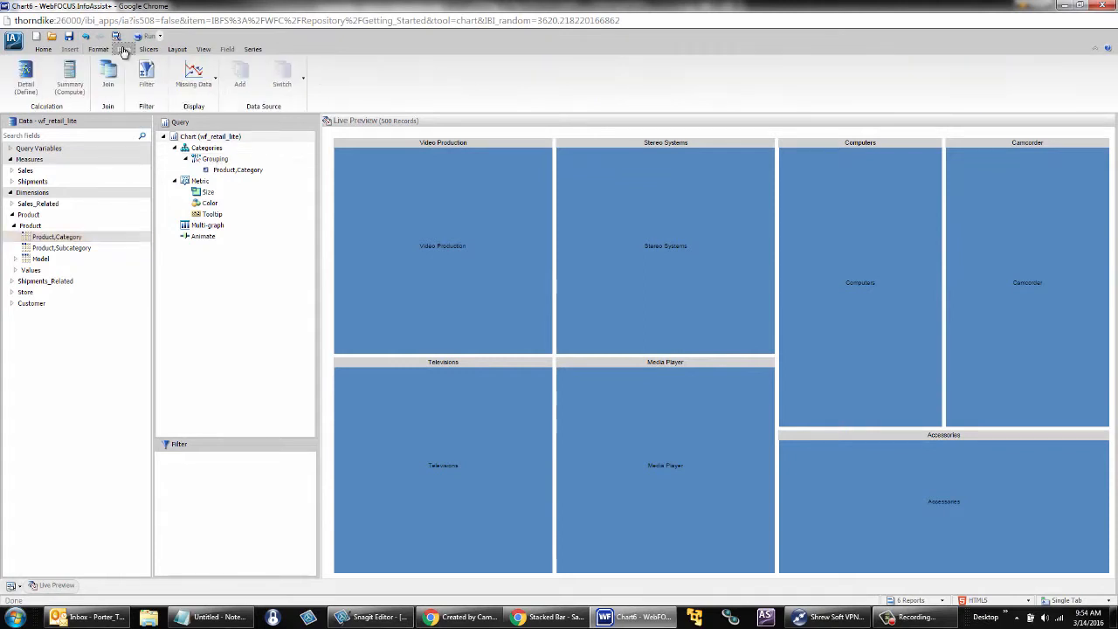
pyautogui.click(26, 81)
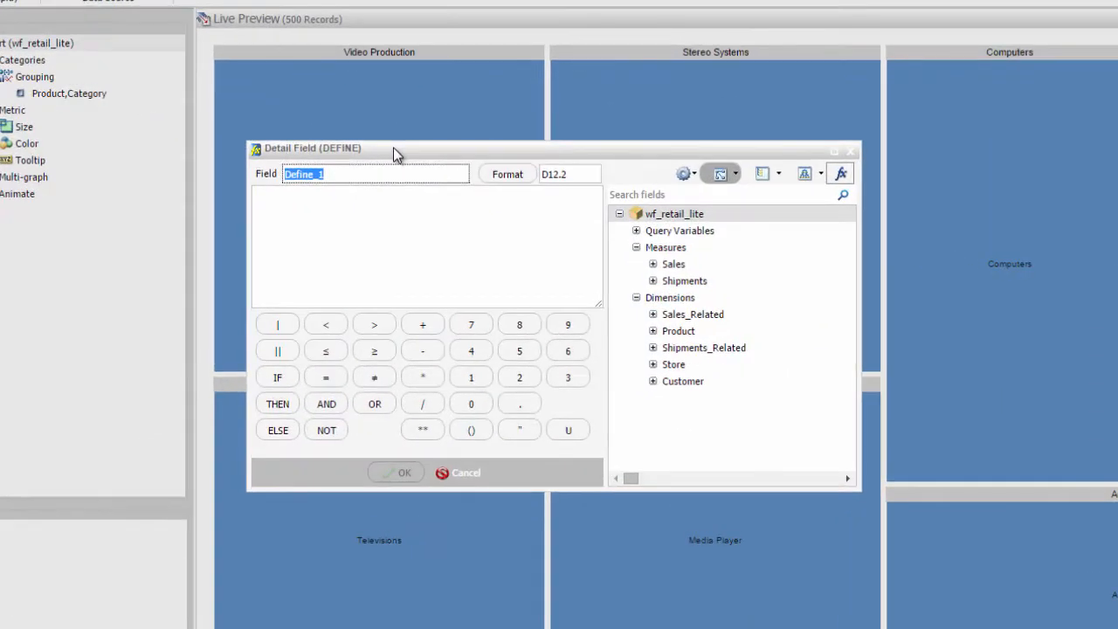
pyautogui.write('Margin')
pyautogui.click(514, 174)
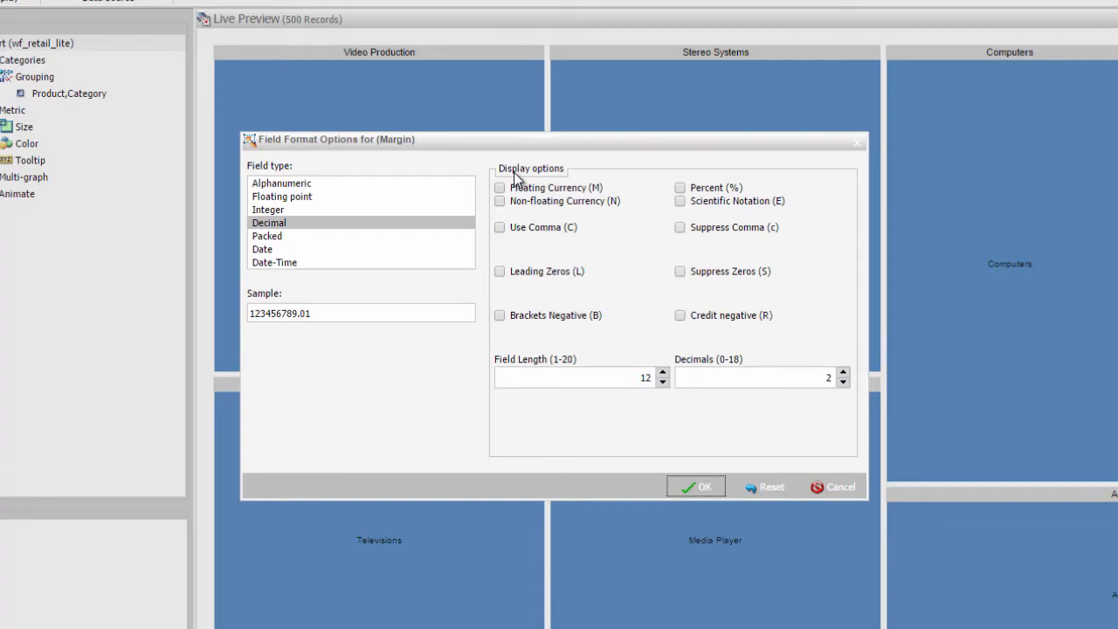
pyautogui.click(681, 189)
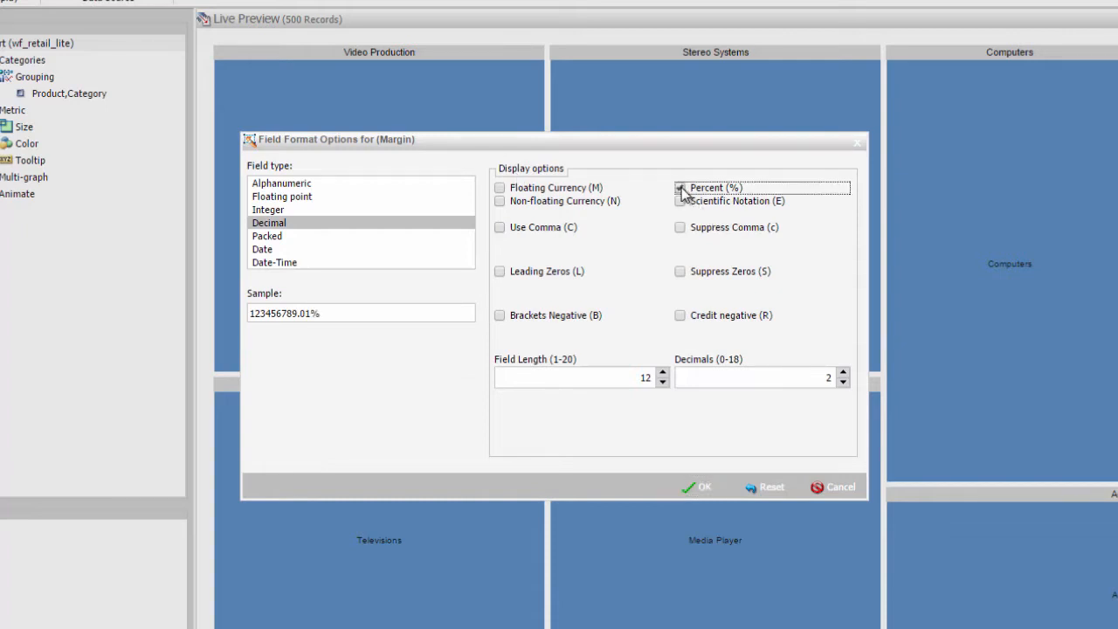
pyautogui.click(701, 495)
# Step: Define Margin as Gross Profit divided by Revenue, in parentheses, multiplied by 100, and save the field
pyautogui.click(381, 240)
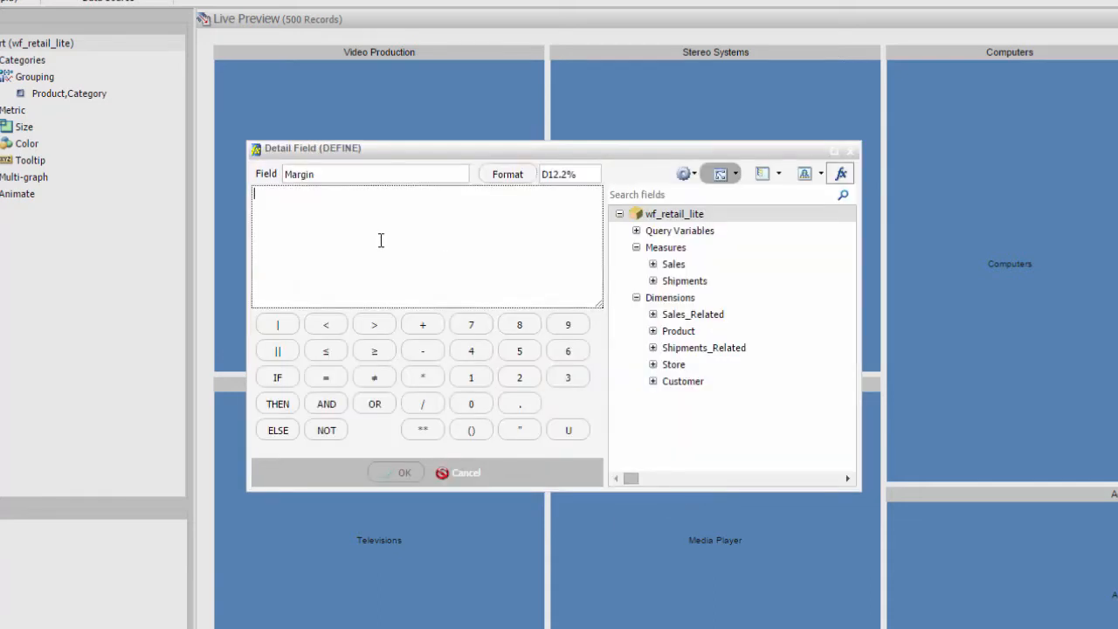
pyautogui.write('(')
pyautogui.click(653, 264)
pyautogui.doubleClick(716, 317)
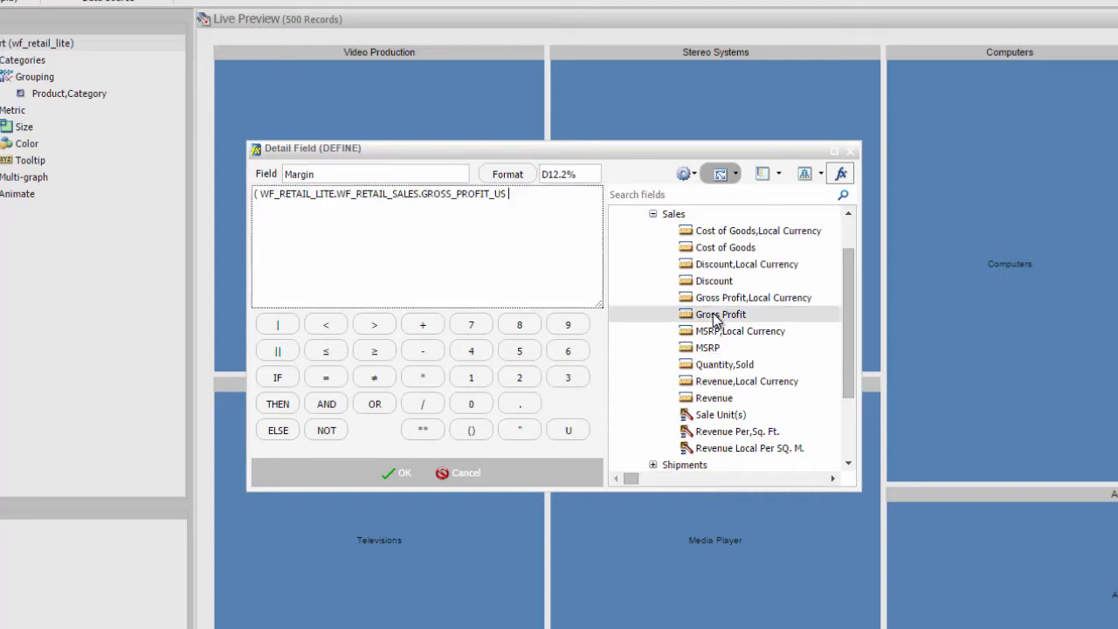
pyautogui.write('/')
pyautogui.doubleClick(730, 401)
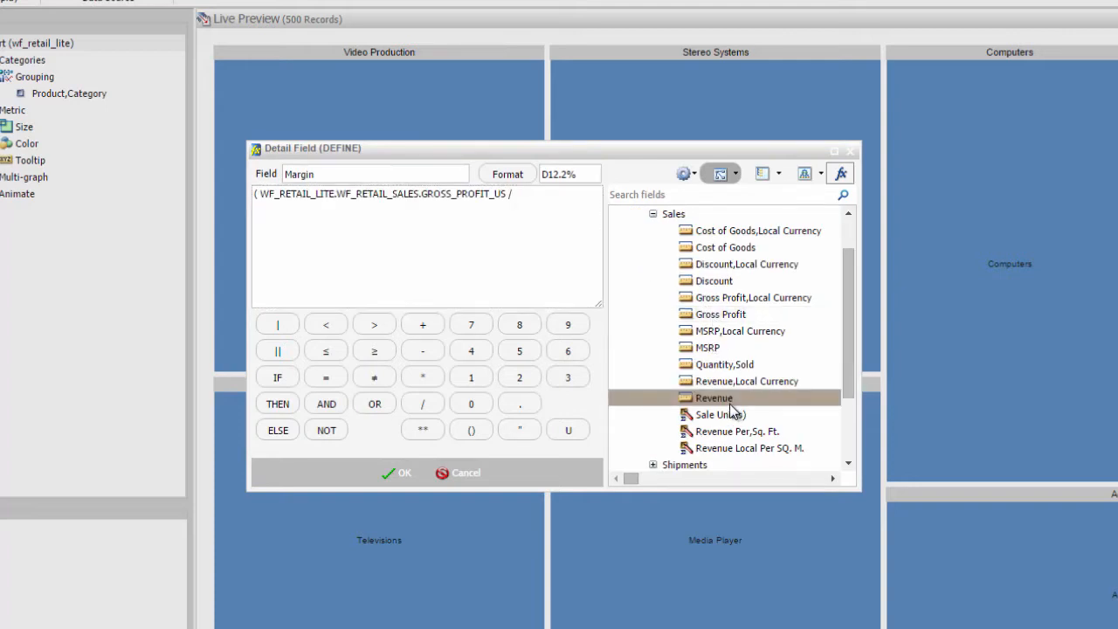
pyautogui.write(')*1')
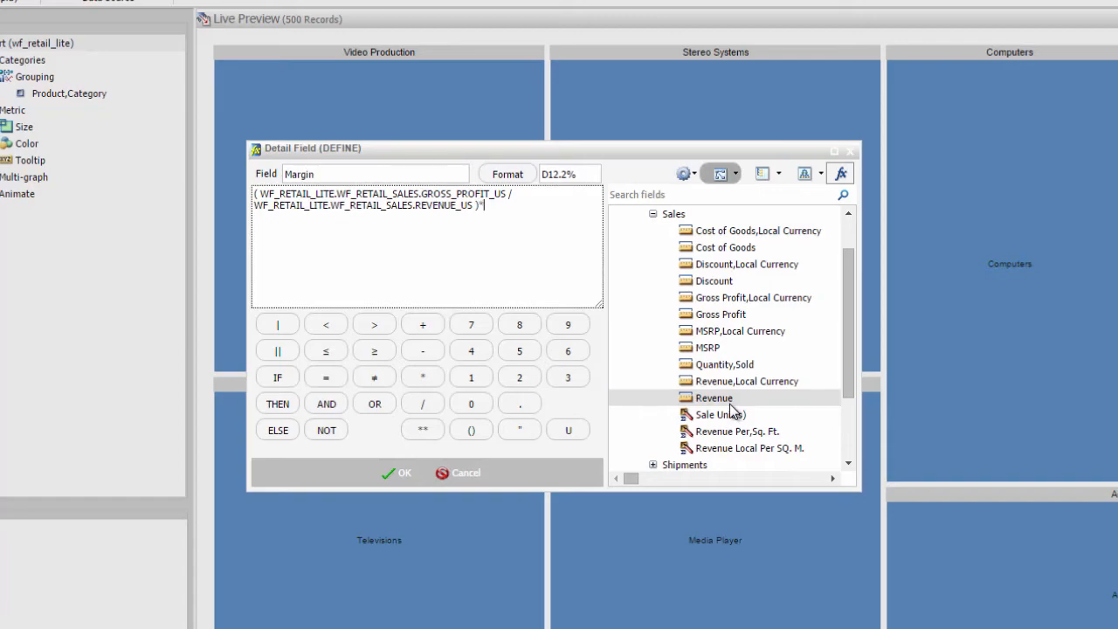
pyautogui.write('00')
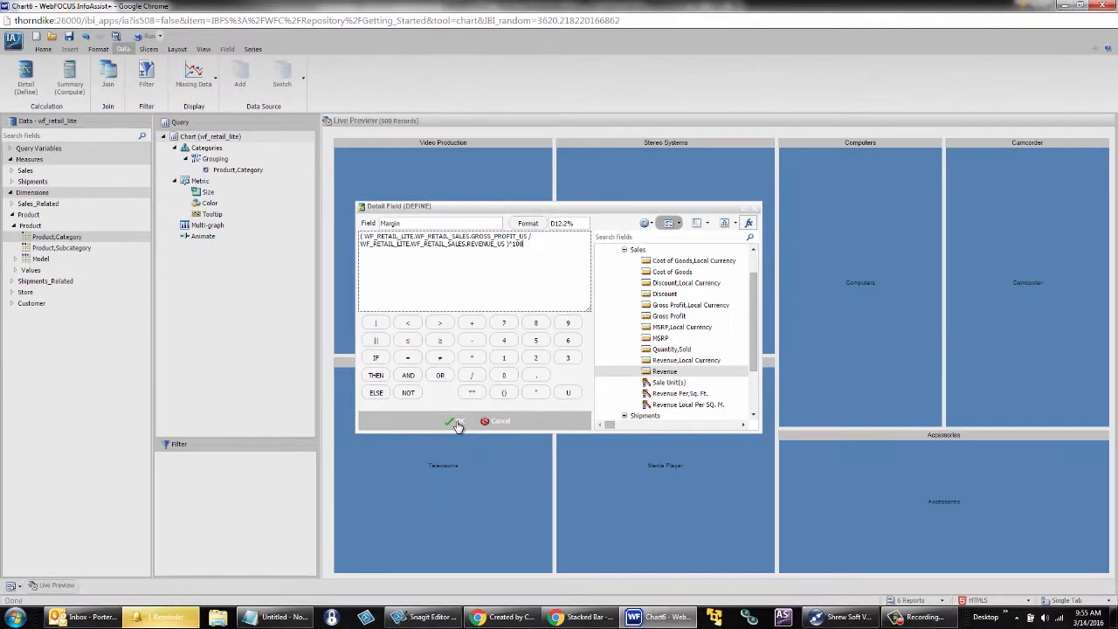
pyautogui.click(442, 432)
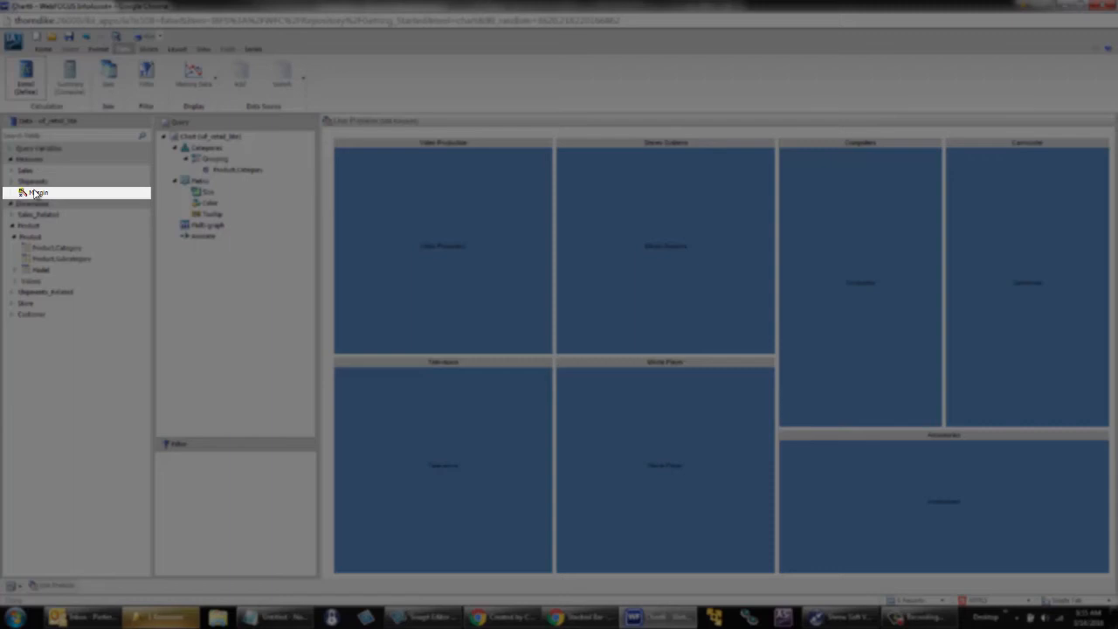
# Step: Add the Margin field to the treemap's Size metric and set its aggregation function to Average
pyautogui.moveTo(35, 194)
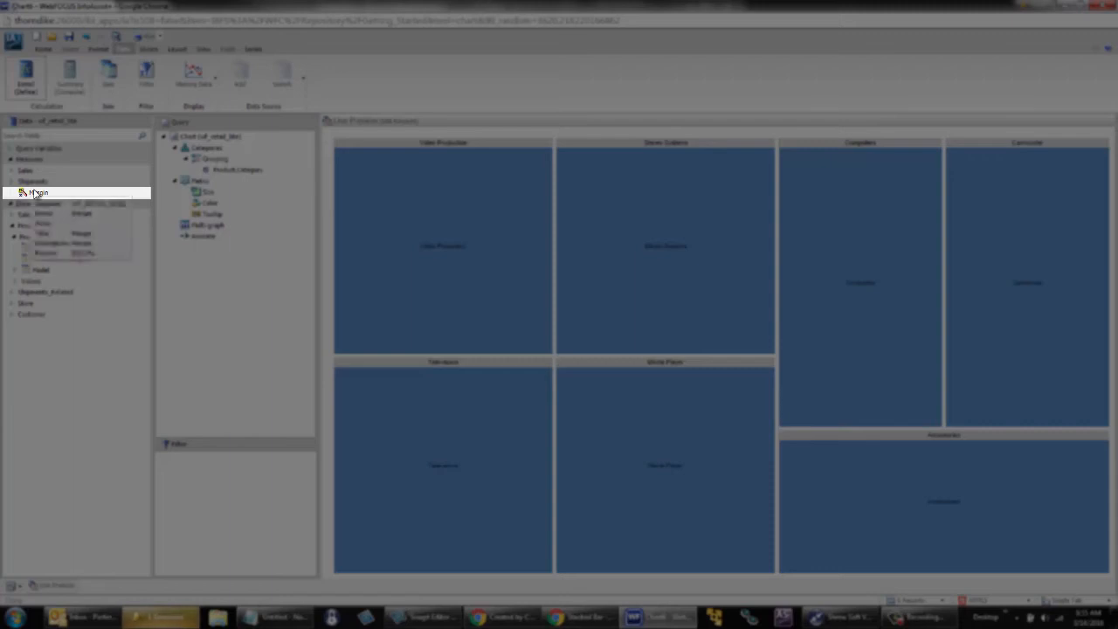
pyautogui.moveTo(35, 194); pyautogui.dragTo(204, 193)
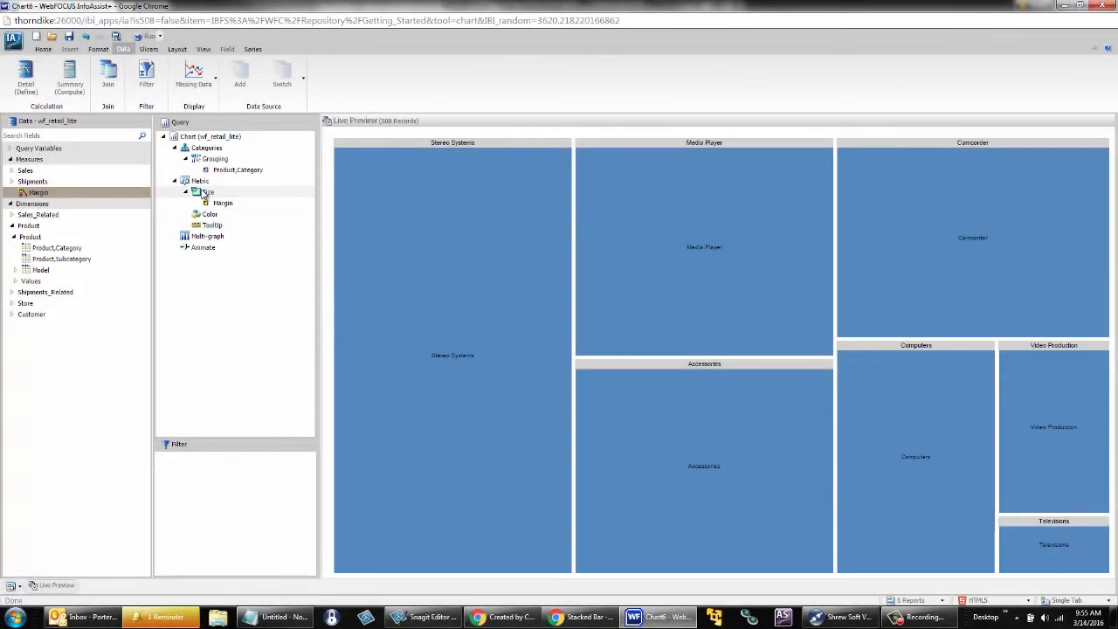
pyautogui.rightClick(219, 203)
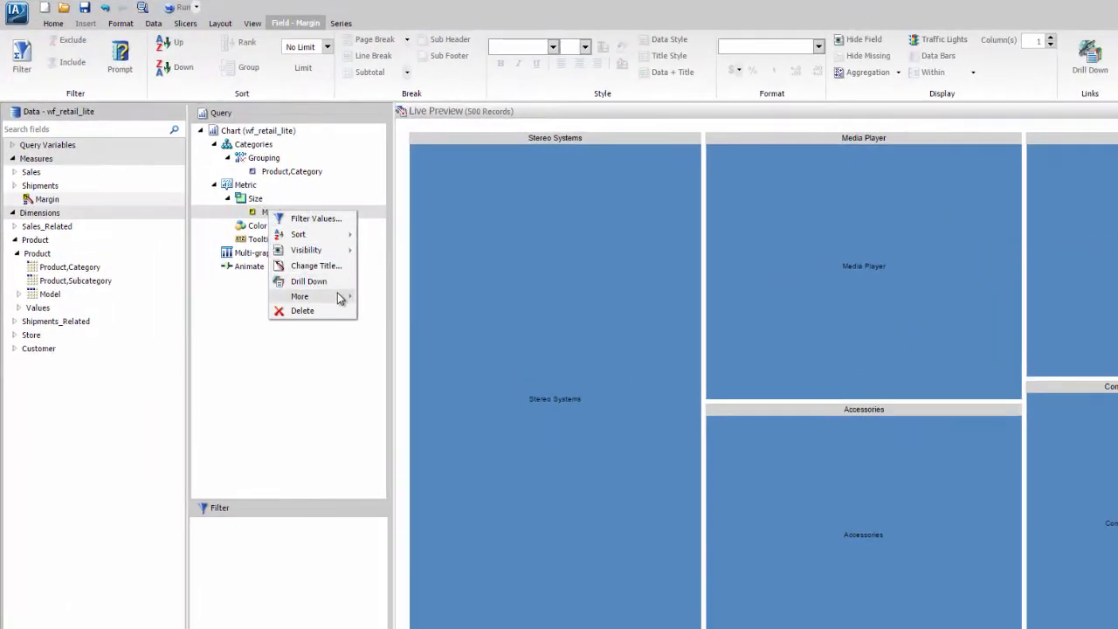
pyautogui.moveTo(343, 298)
pyautogui.moveTo(406, 297)
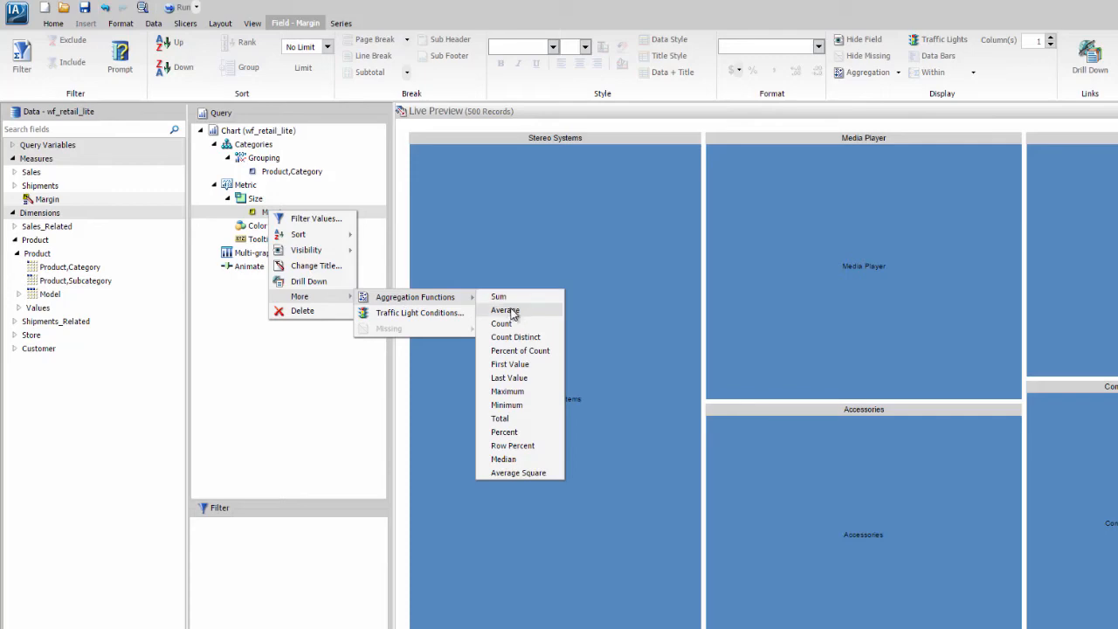
pyautogui.click(506, 310)
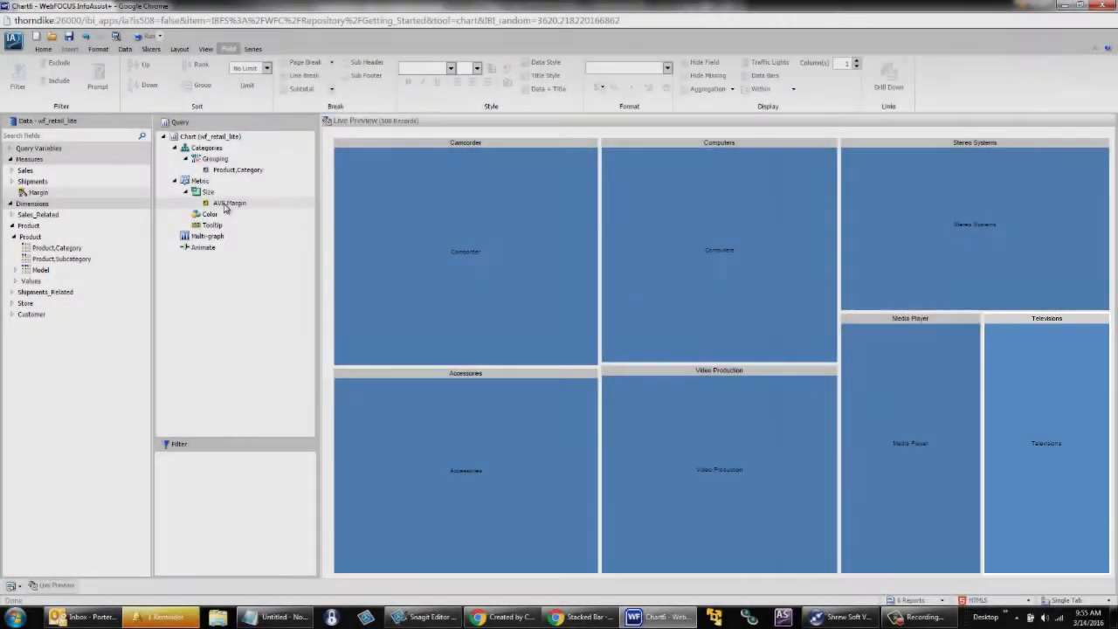
# Step: Move the averaged Margin from the Size metric to the Color metric
pyautogui.click(225, 203)
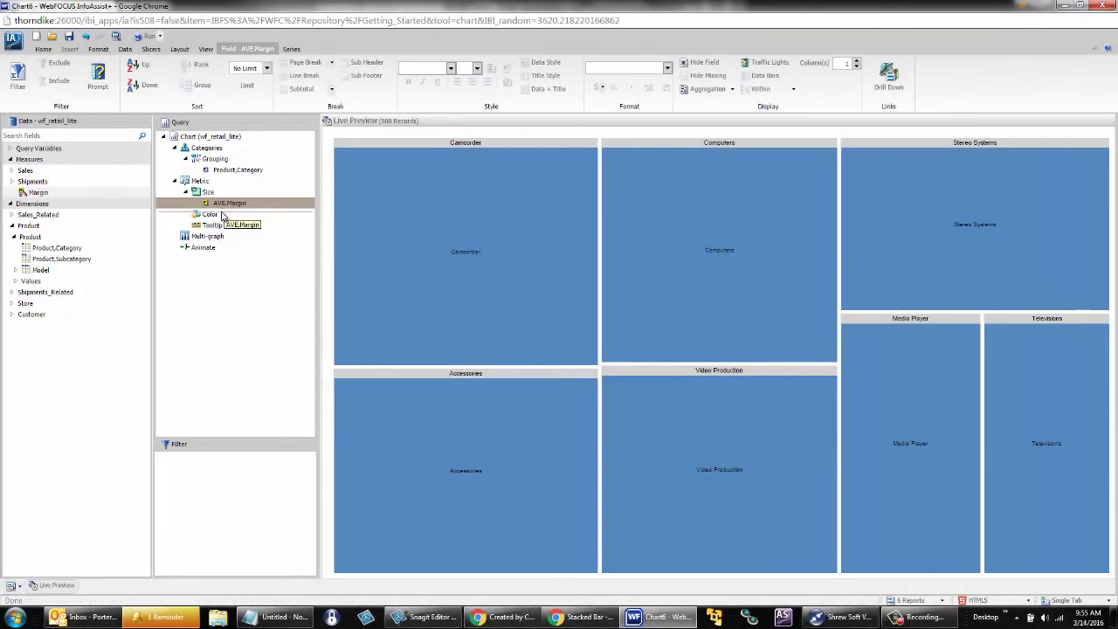
pyautogui.moveTo(222, 216); pyautogui.dragTo(224, 217)
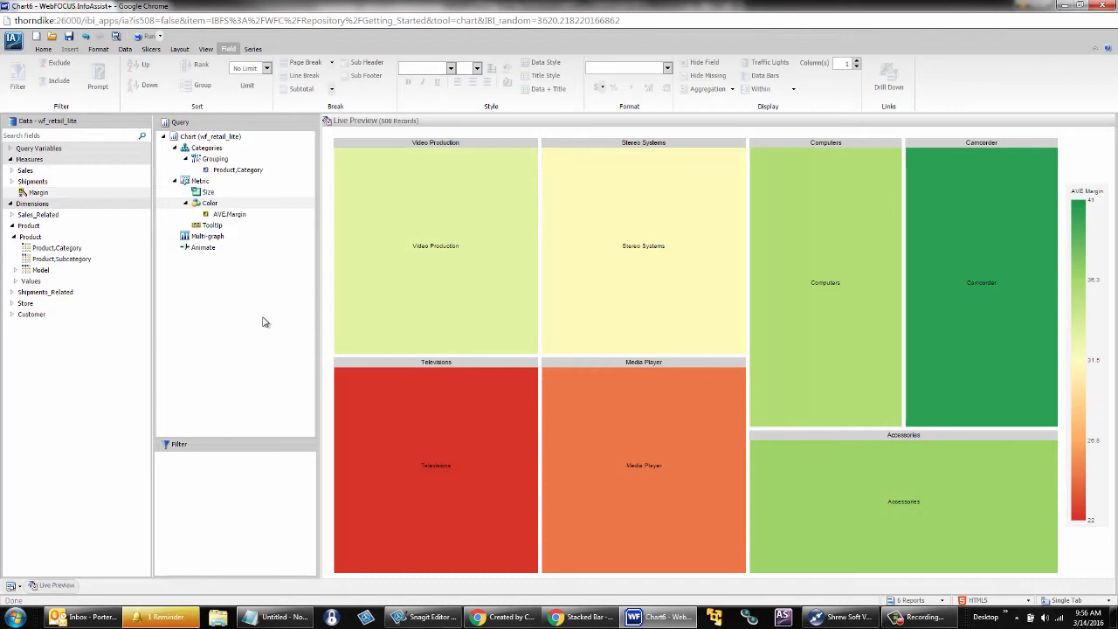
# Step: Add Model below Product,Category in the Grouping and assign the Revenue sales measure to the Size metric
pyautogui.moveTo(160, 238); pyautogui.dragTo(234, 178)
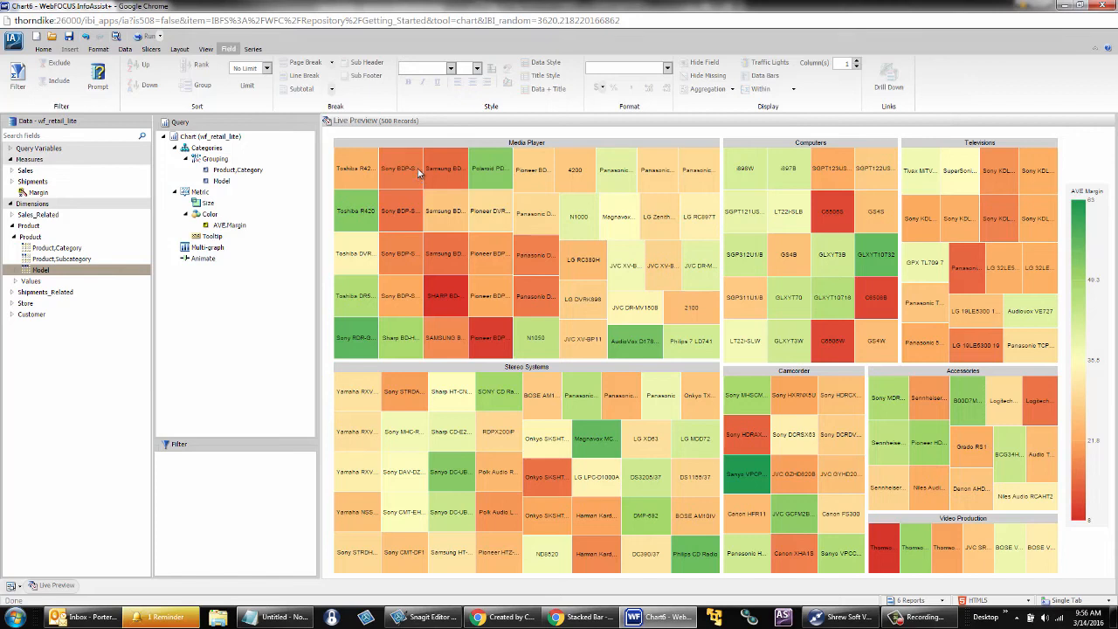
pyautogui.click(13, 172)
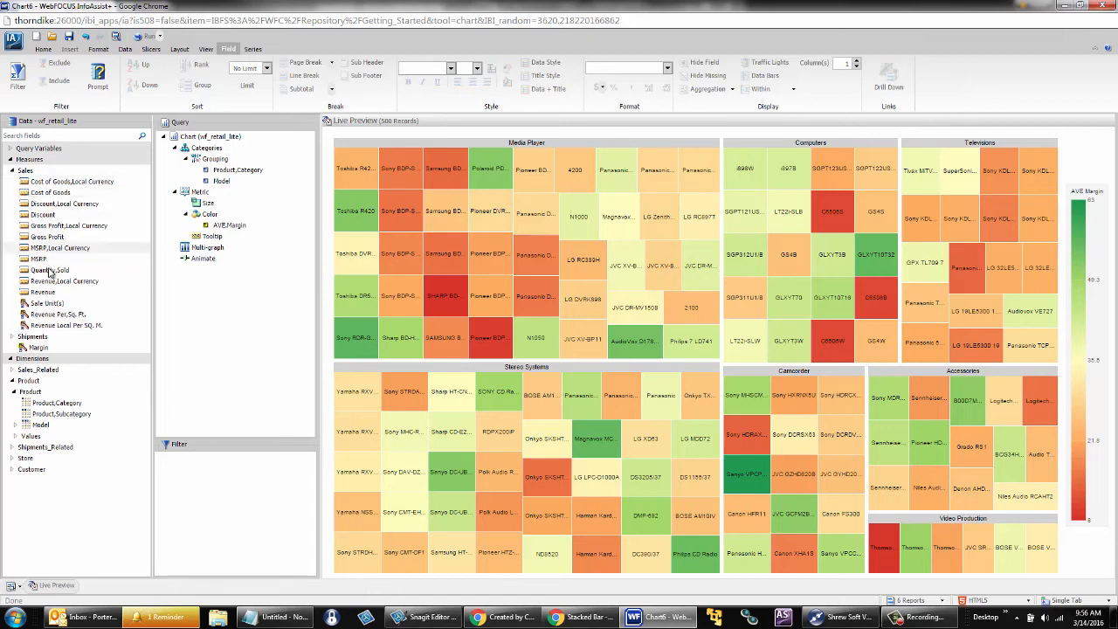
pyautogui.moveTo(39, 291); pyautogui.dragTo(208, 206)
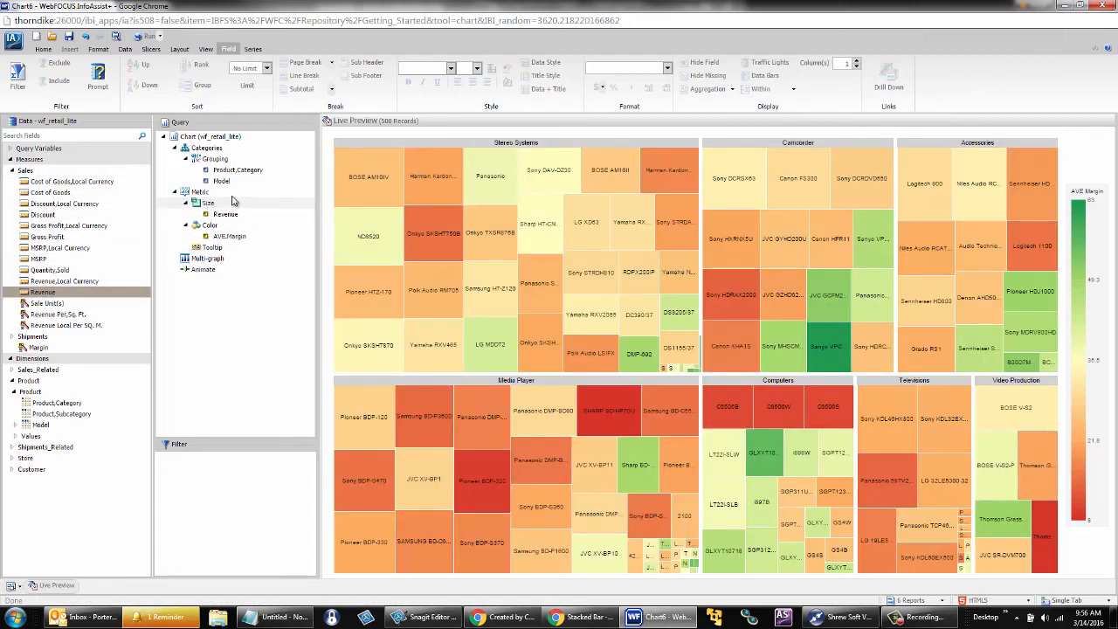